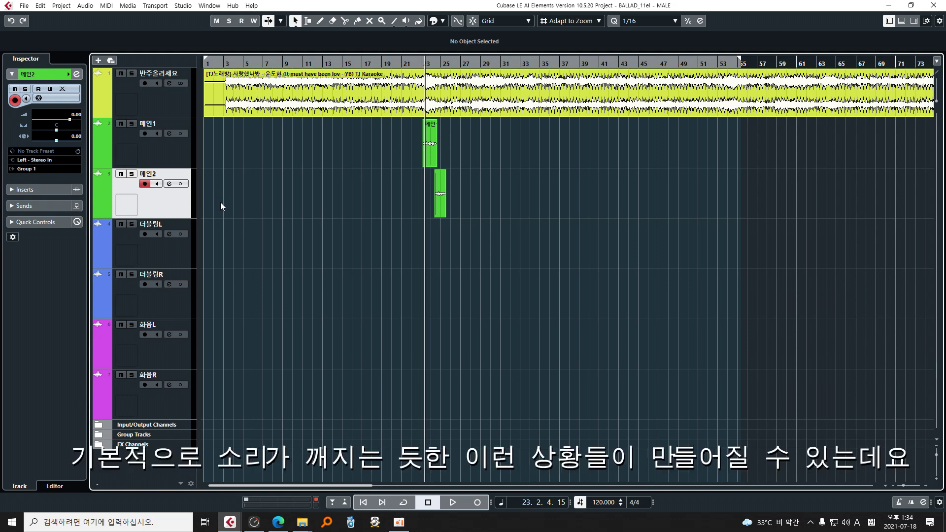
Show the MixConsole in the lower zone, select the backing track 반주올리세요 and place the playback cursor around bar 85.
{"action": "left_click", "coordinate": [901, 21]}
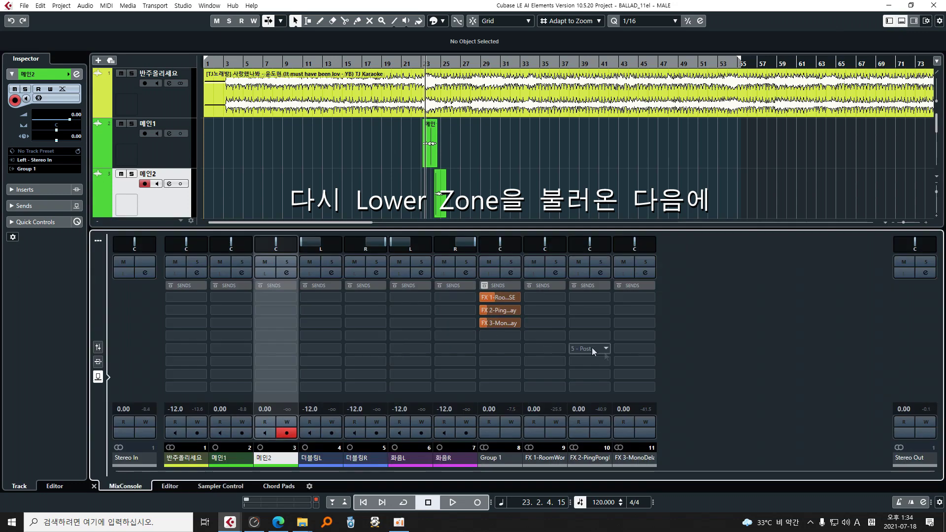
{"action": "left_click", "coordinate": [176, 99]}
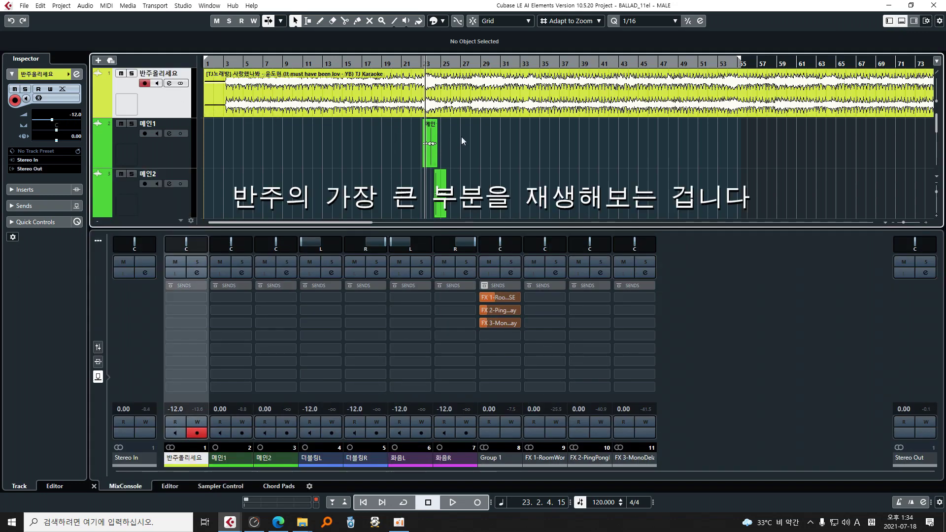
{"action": "key", "text": "g"}
{"action": "key", "text": "g"}
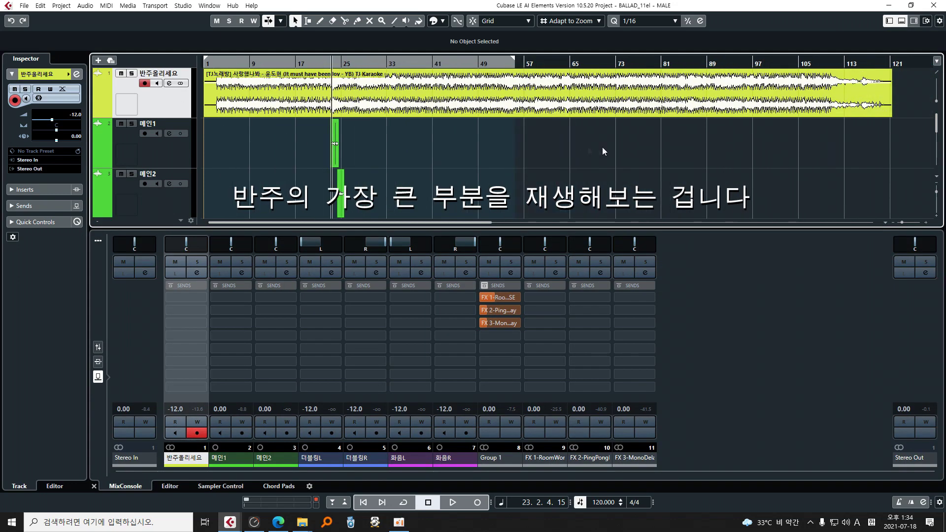
{"action": "left_click", "coordinate": [686, 132]}
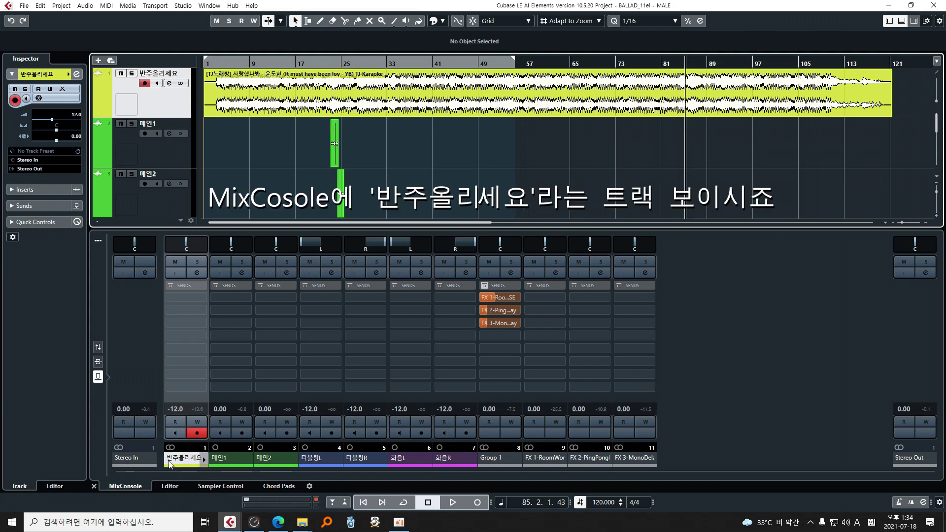
Reset the backing track's peak meter and play its loudest section from bar 85 to check the peak level.
{"action": "left_click", "coordinate": [198, 409]}
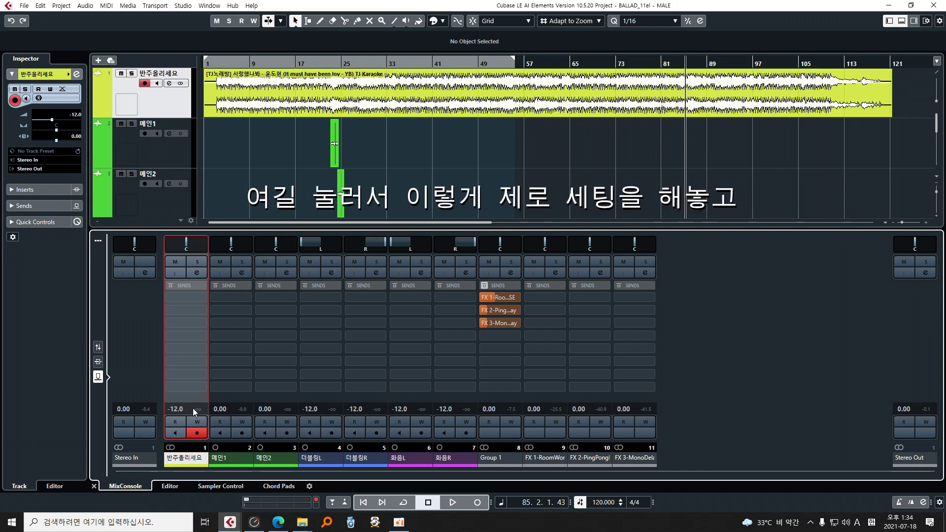
{"action": "left_click", "coordinate": [650, 141]}
{"action": "key", "text": "space"}
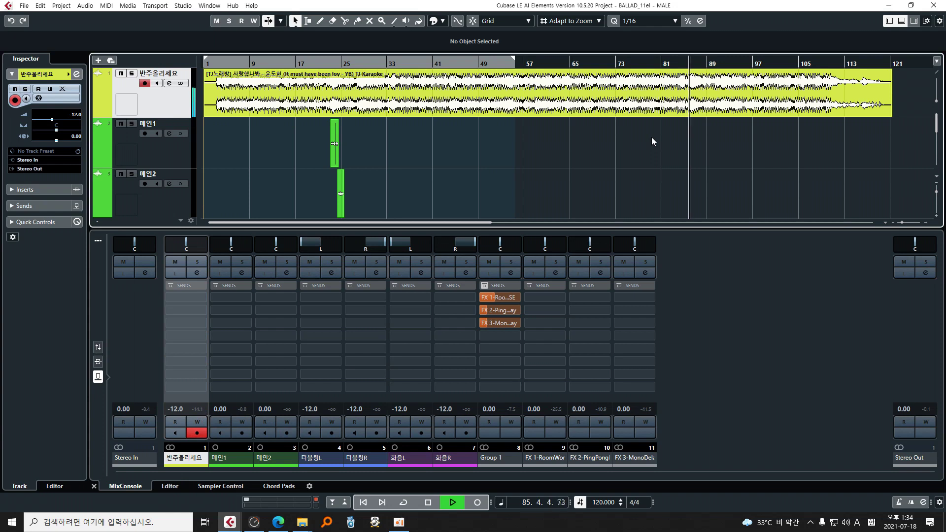
{"action": "key", "text": "space"}
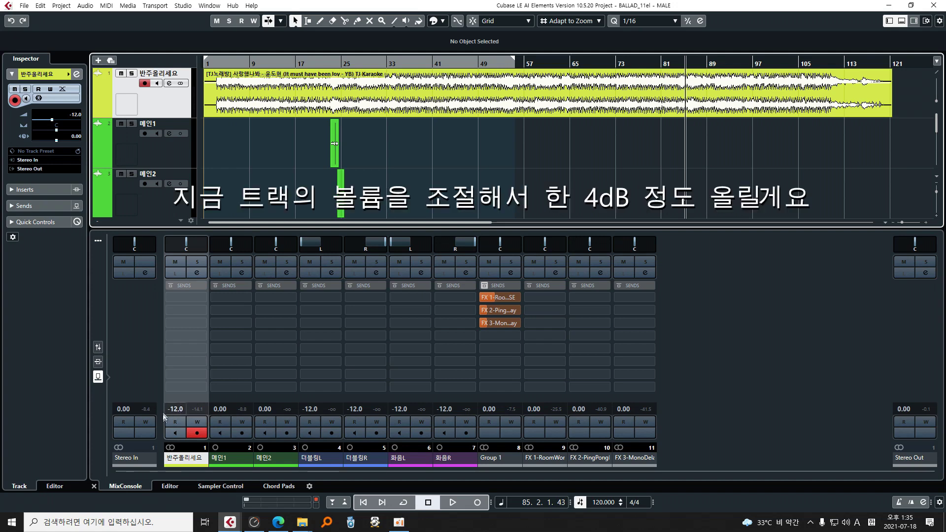
Set the backing track's volume to -8 dB, reset its peak meter and replay the loudest section.
{"action": "left_click", "coordinate": [176, 408]}
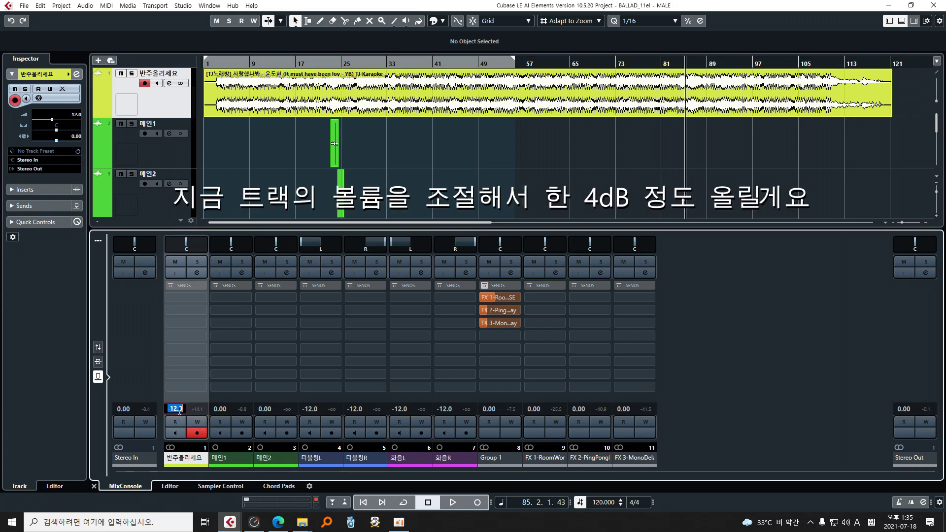
{"action": "type", "text": "-8"}
{"action": "key", "text": "Return"}
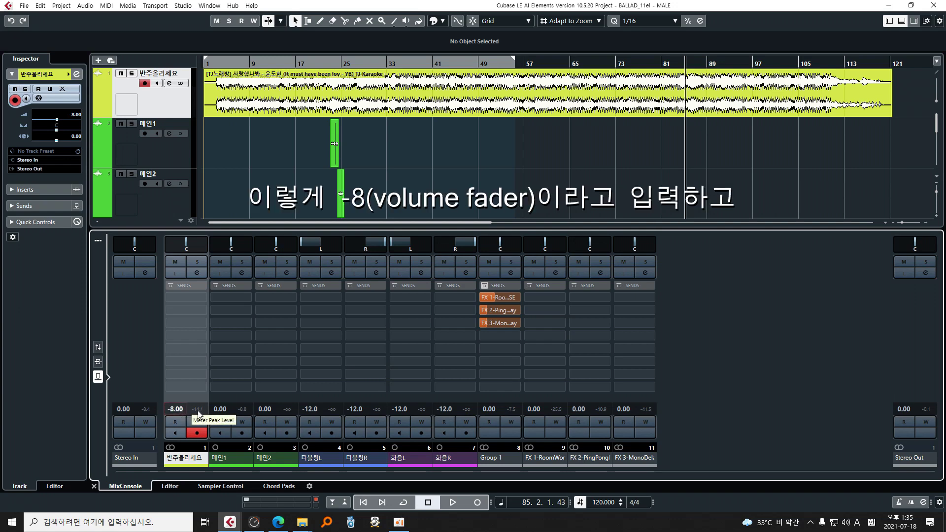
{"action": "left_click", "coordinate": [200, 409]}
{"action": "key", "text": "space"}
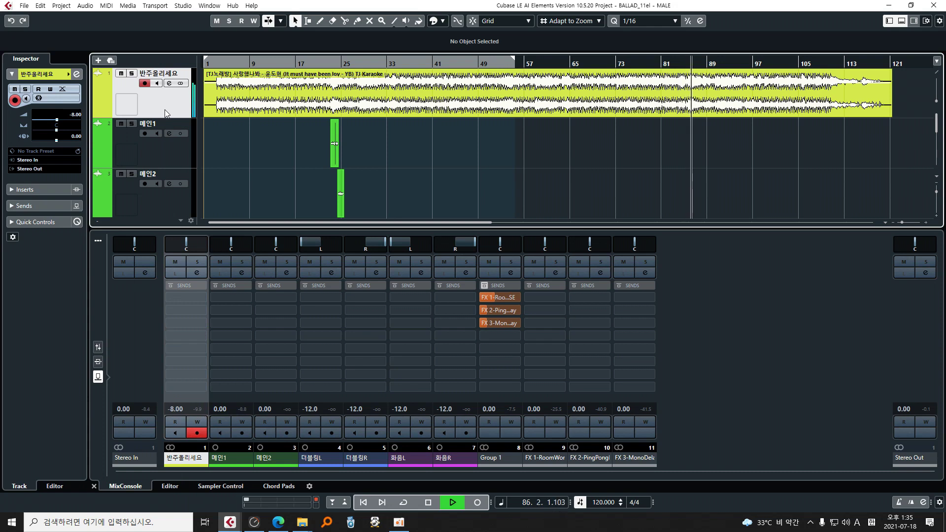
{"action": "key", "text": "space"}
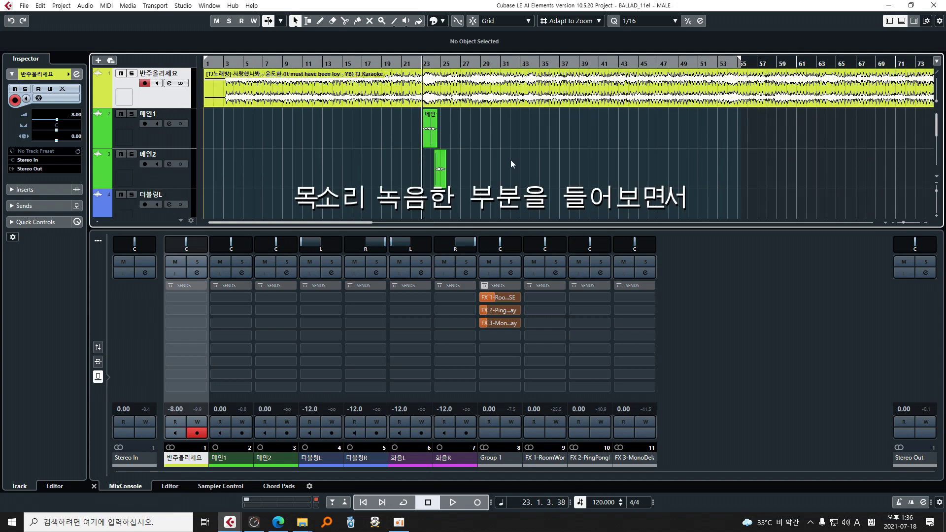
Play back the recorded vocals from bar 23 and set the Group 1 channel's volume to -2 dB.
{"action": "key", "text": "space"}
{"action": "key", "text": "space"}
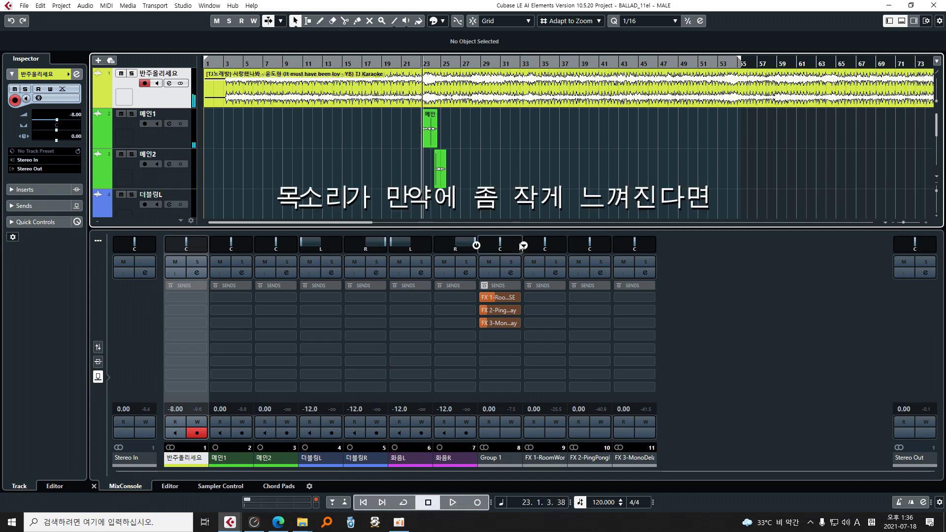
{"action": "left_click", "coordinate": [491, 456]}
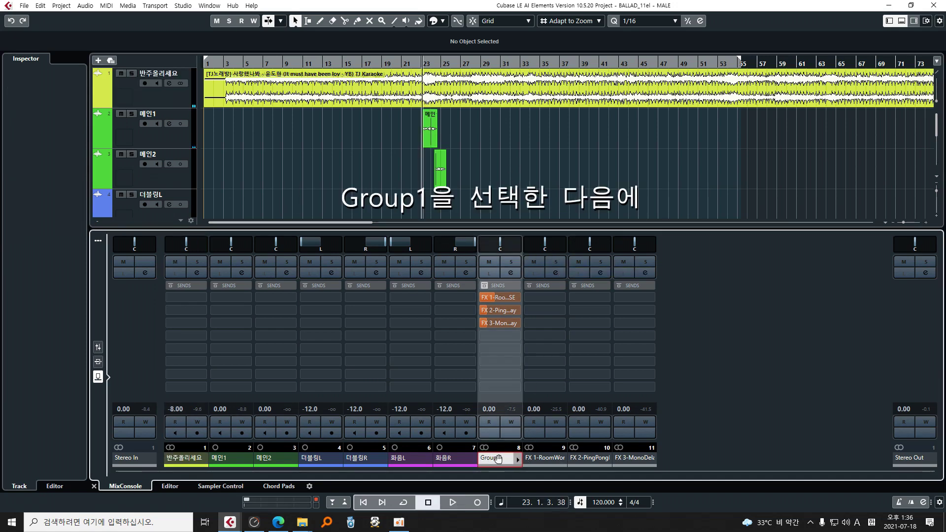
{"action": "double_click", "coordinate": [489, 408]}
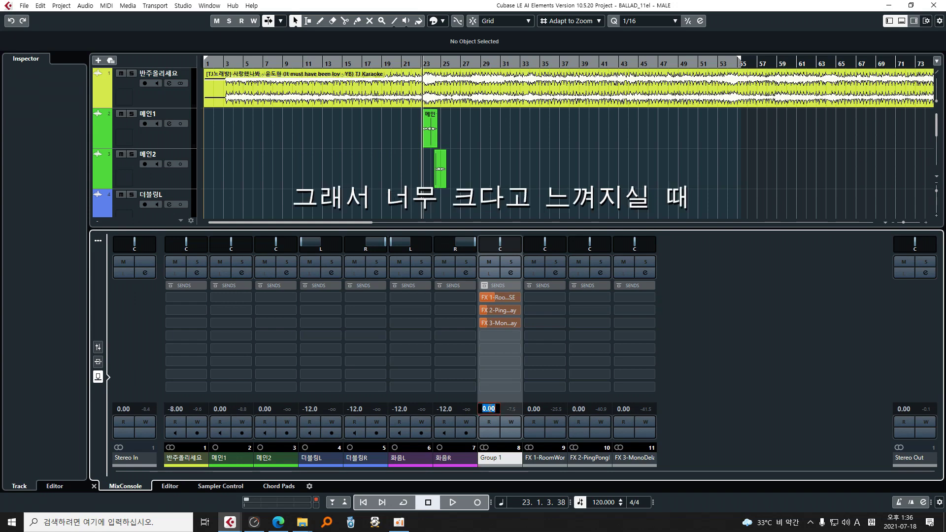
{"action": "type", "text": "-1"}
{"action": "key", "text": "Return"}
{"action": "double_click", "coordinate": [487, 408]}
{"action": "type", "text": "-2"}
{"action": "key", "text": "Return"}
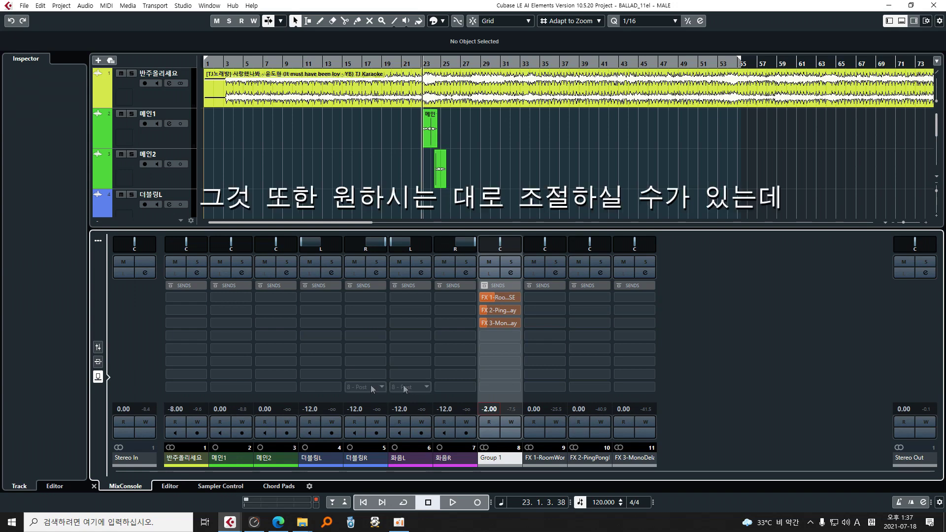
Show the channel inserts and open Group 1's StudioEQ to examine its Band 4 settings.
{"action": "left_click", "coordinate": [98, 363]}
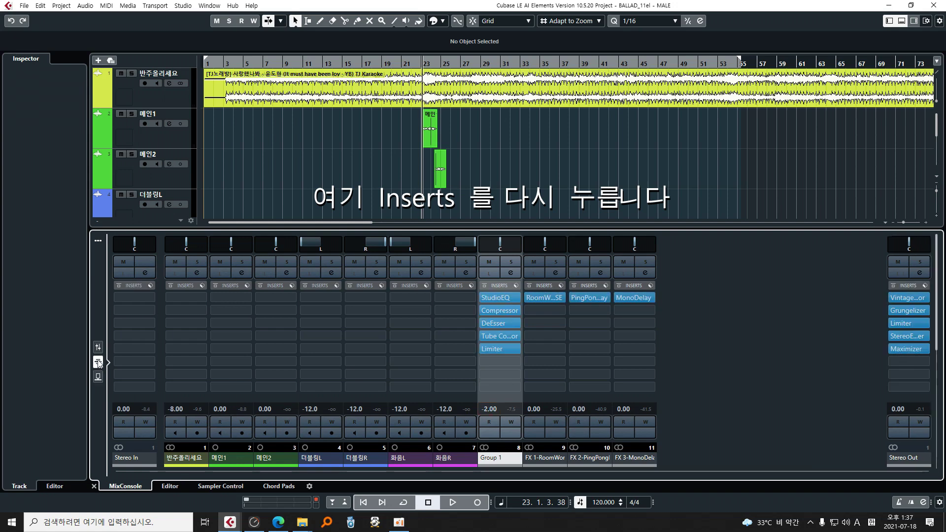
{"action": "left_click", "coordinate": [495, 296]}
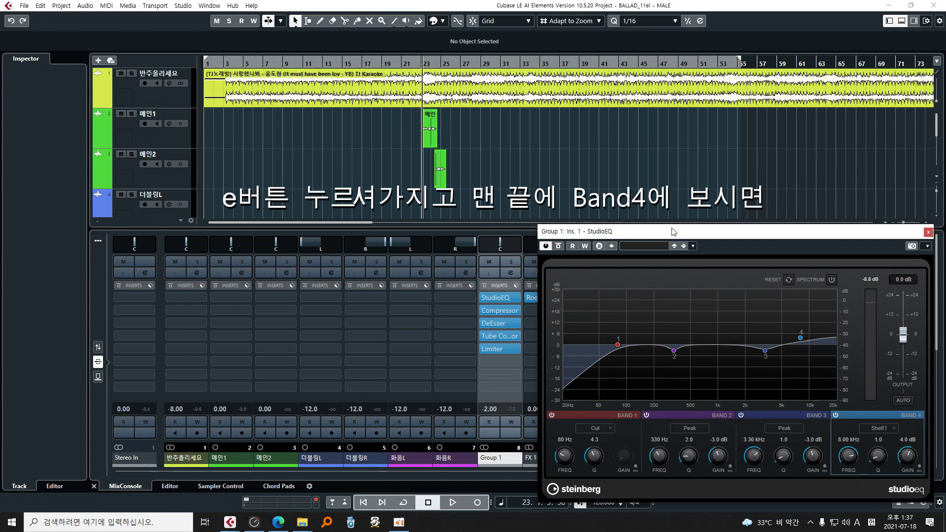
{"action": "left_click_drag", "start_coordinate": [672, 231], "coordinate": [437, 132]}
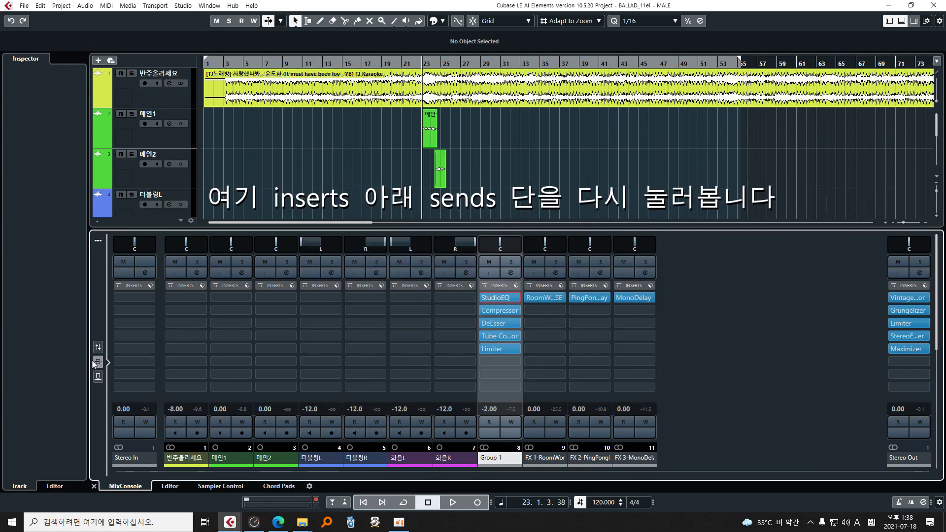
Show the channel sends and set Group 1's send level to the FX 1 room reverb to -20 dB.
{"action": "left_click", "coordinate": [98, 377]}
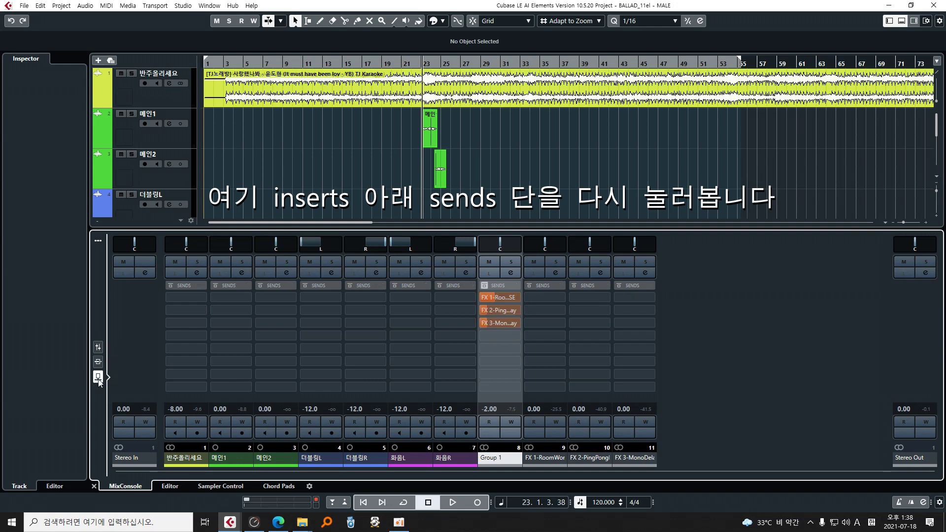
{"action": "double_click", "coordinate": [509, 298]}
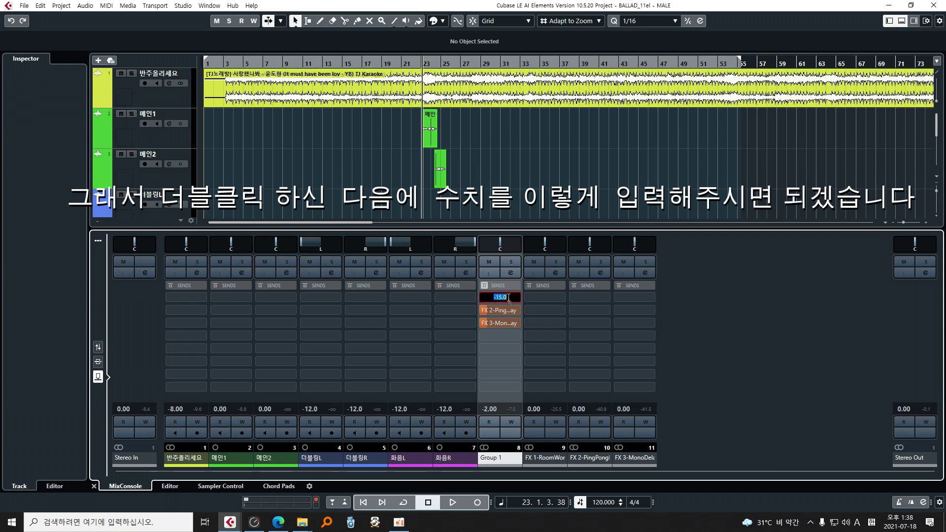
{"action": "type", "text": "-20"}
{"action": "key", "text": "Return"}
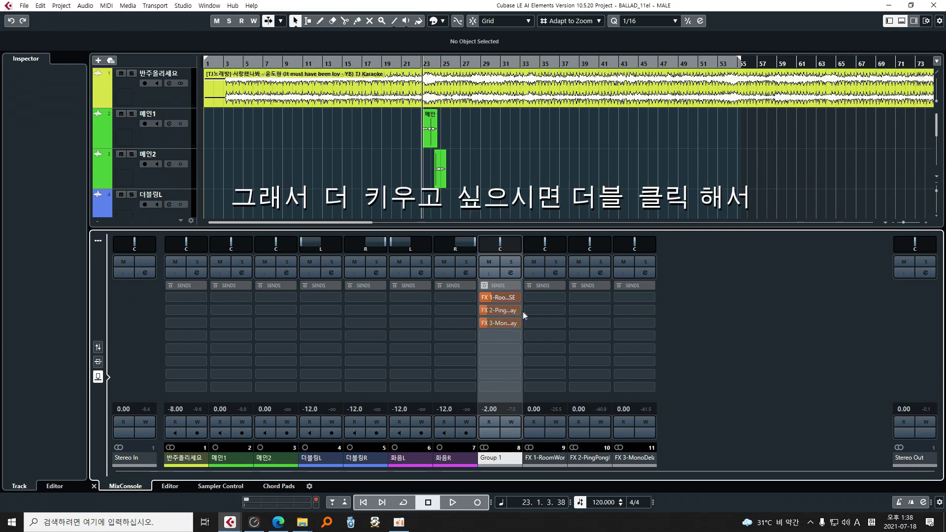
Set Group 1's send levels to -20 dB for the FX 2 ping-pong delay and -33 dB for FX 3-MonoDelay.
{"action": "double_click", "coordinate": [507, 309]}
{"action": "type", "text": "-20"}
{"action": "key", "text": "Return"}
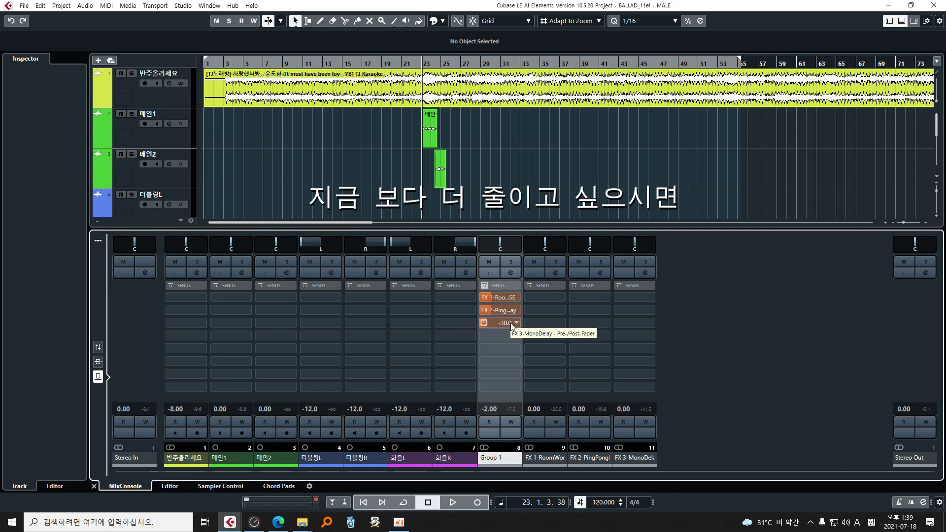
{"action": "double_click", "coordinate": [509, 324]}
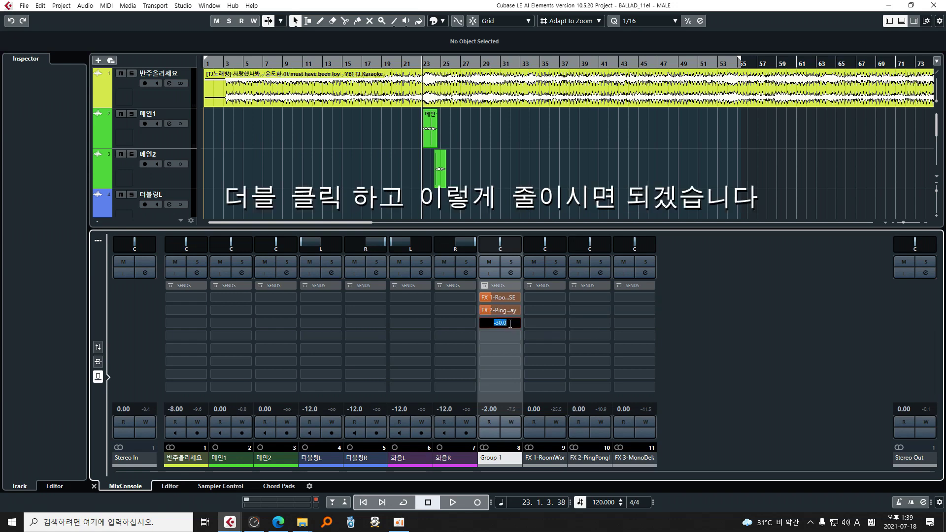
{"action": "type", "text": "-33"}
{"action": "key", "text": "Return"}
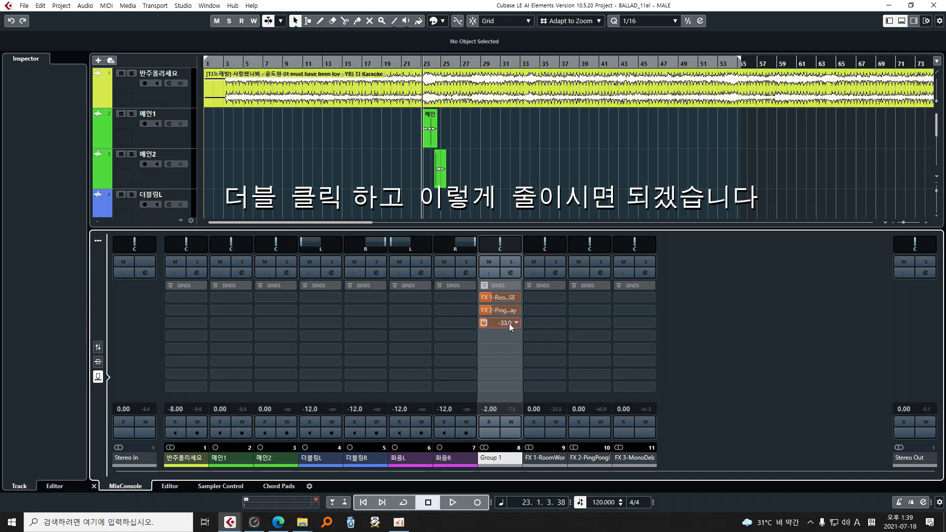